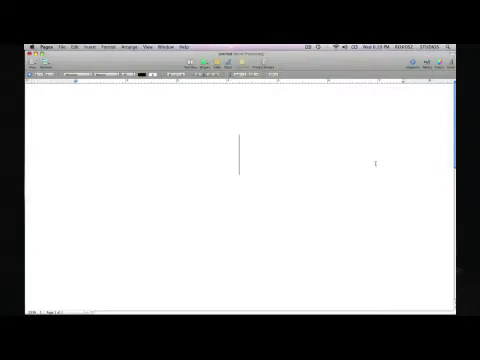
text(Pi)
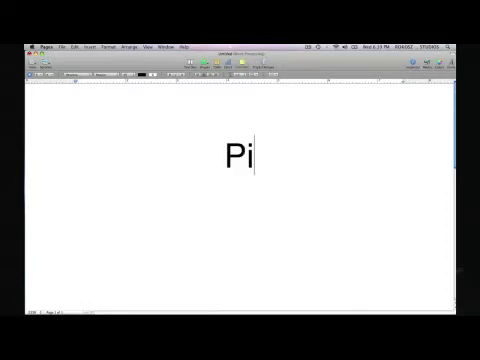
text(na)
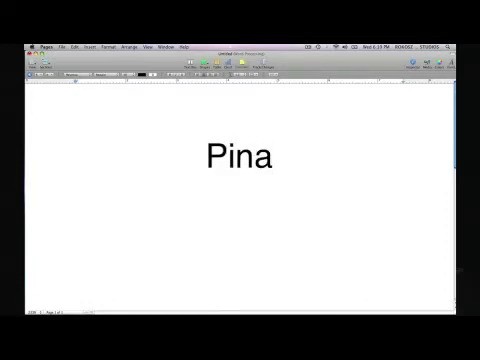
Delete the plain 'na' so the large centred text reads 'Pi'.
key(BackSpace)
key(BackSpace)
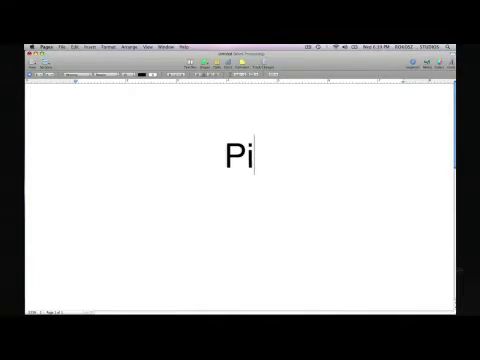
Add 'ña' after 'Pi' using Option+N, then start a new line below 'Piña'.
key(alt+n)
text(˜)
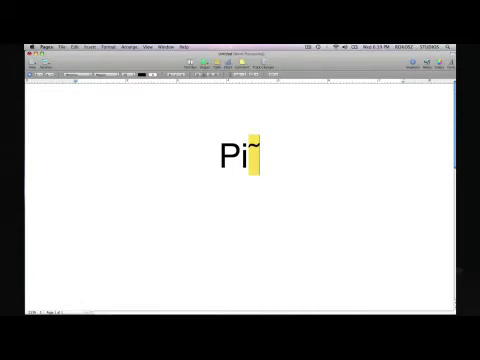
text(n)
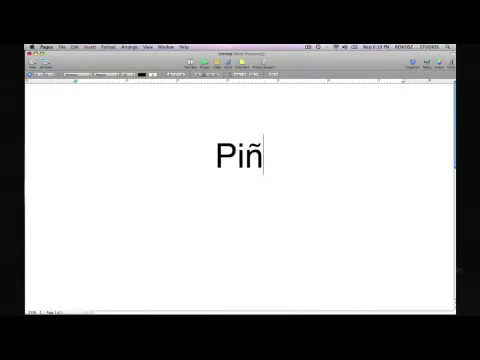
text(a)
key(Return)
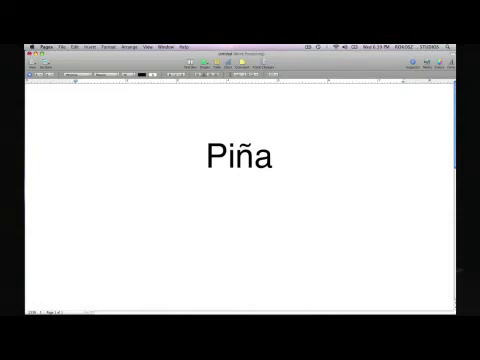
text(Pi)
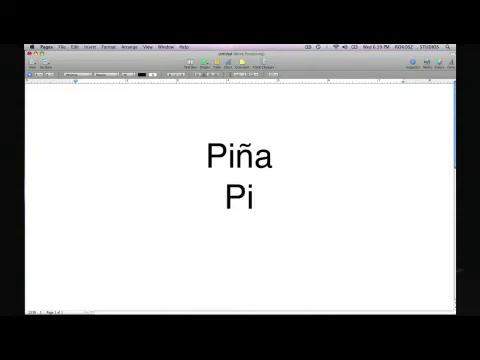
key(alt+n)
text(a)
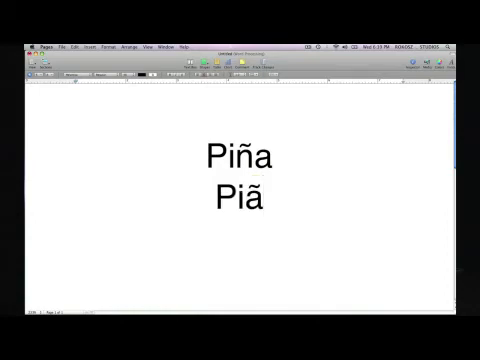
text(a)
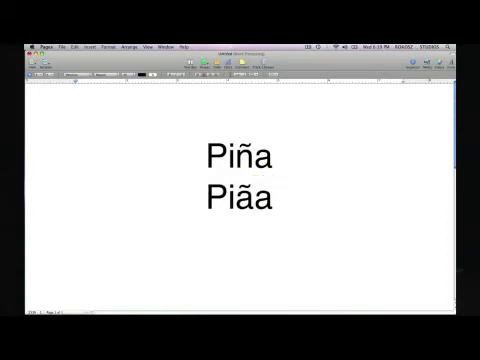
key(BackSpace)
key(BackSpace)
key(BackSpace)
key(BackSpace)
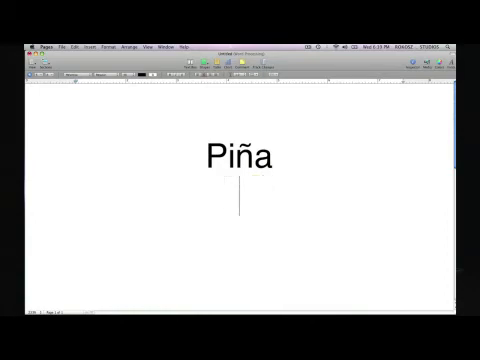